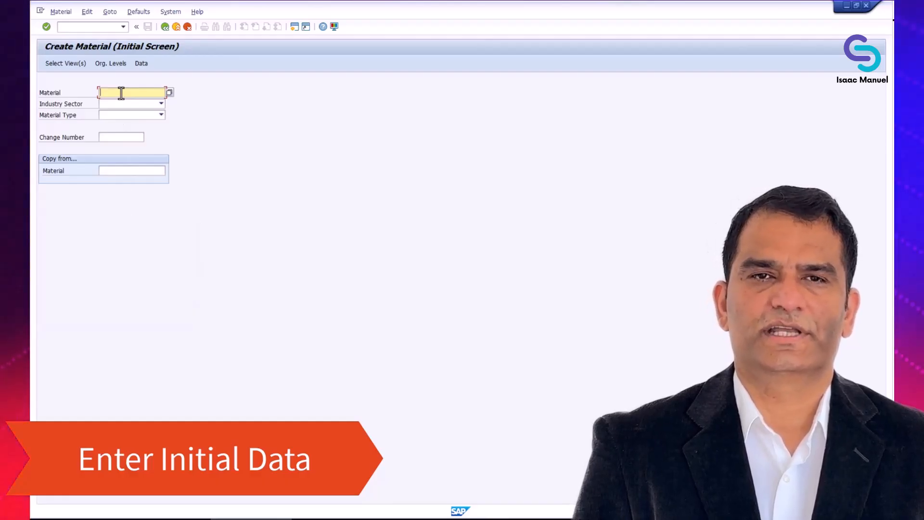
Step: Start creating material R-RA100 with industry sector Mechanical Engineering and material type Raw material (ROH)
{"action": "type", "text": "r-"}
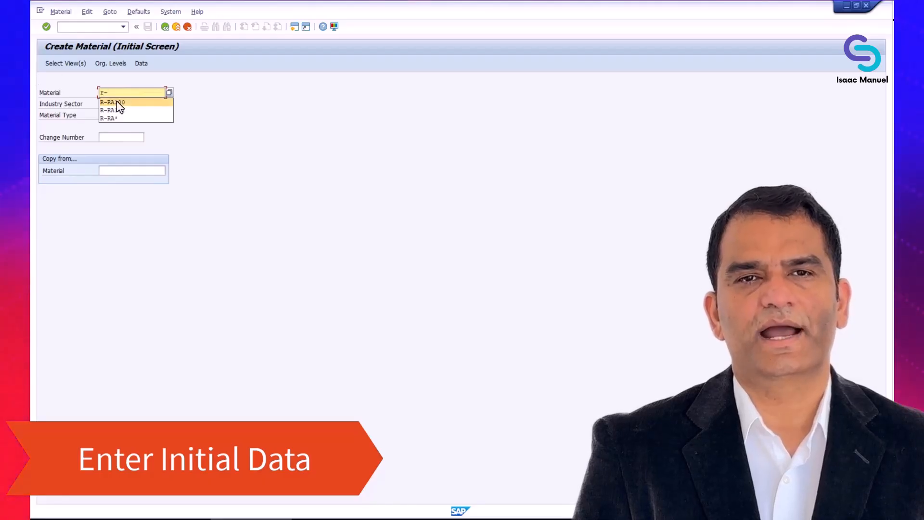
{"action": "left_click", "coordinate": [116, 101]}
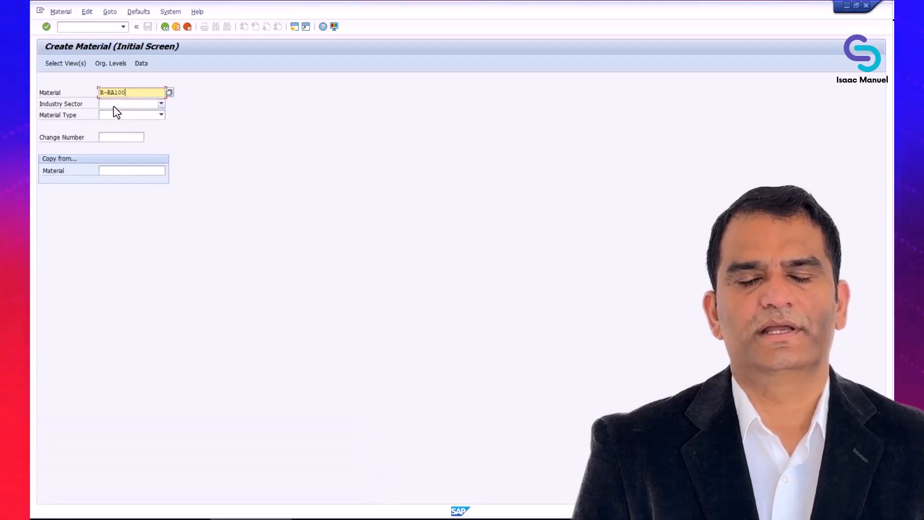
{"action": "left_click", "coordinate": [161, 104]}
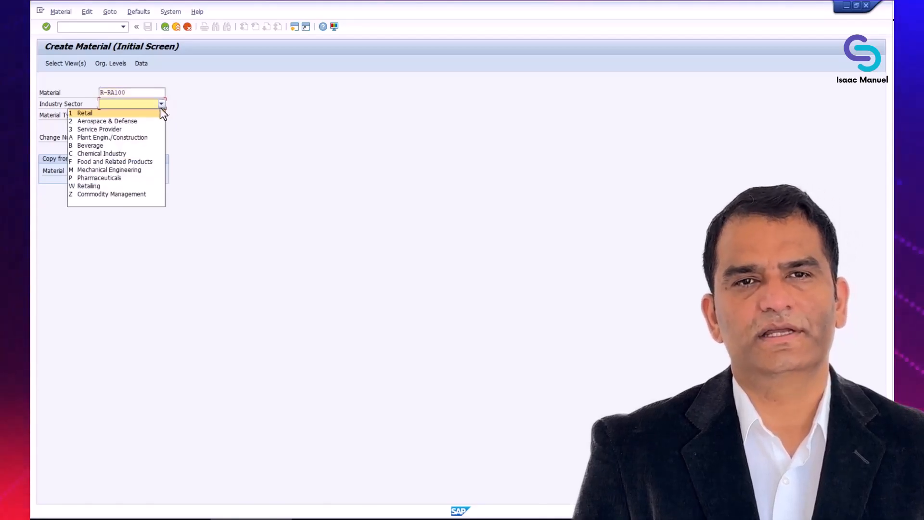
{"action": "left_click", "coordinate": [141, 171]}
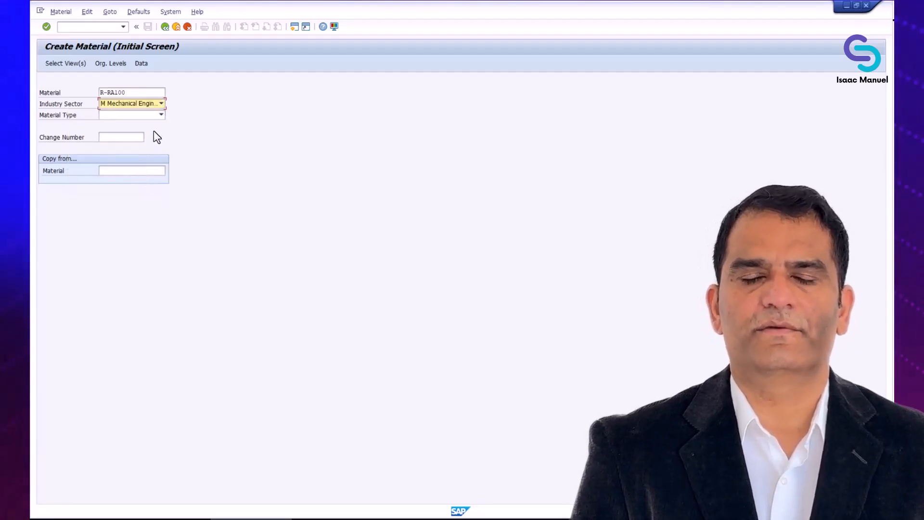
{"action": "left_click", "coordinate": [160, 115]}
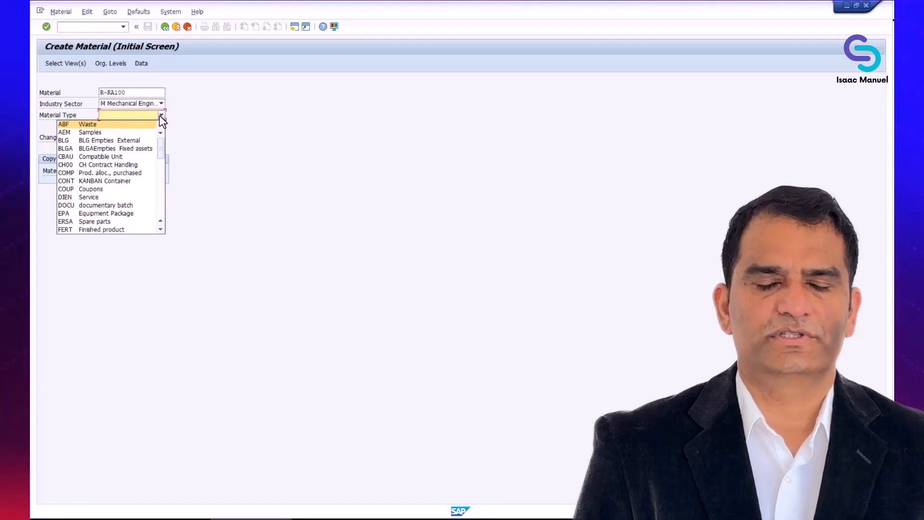
{"action": "scroll", "coordinate": [150, 184], "scroll_direction": "down", "scroll_amount": 5}
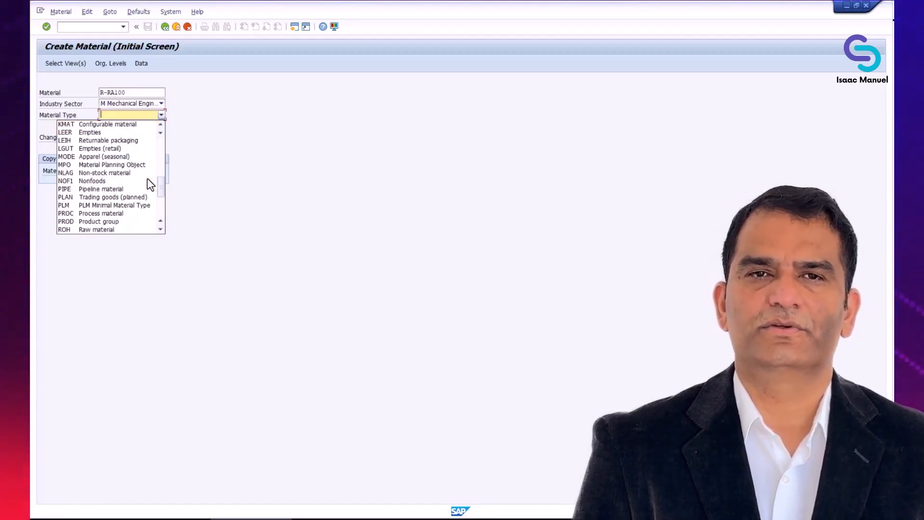
{"action": "left_click", "coordinate": [123, 230]}
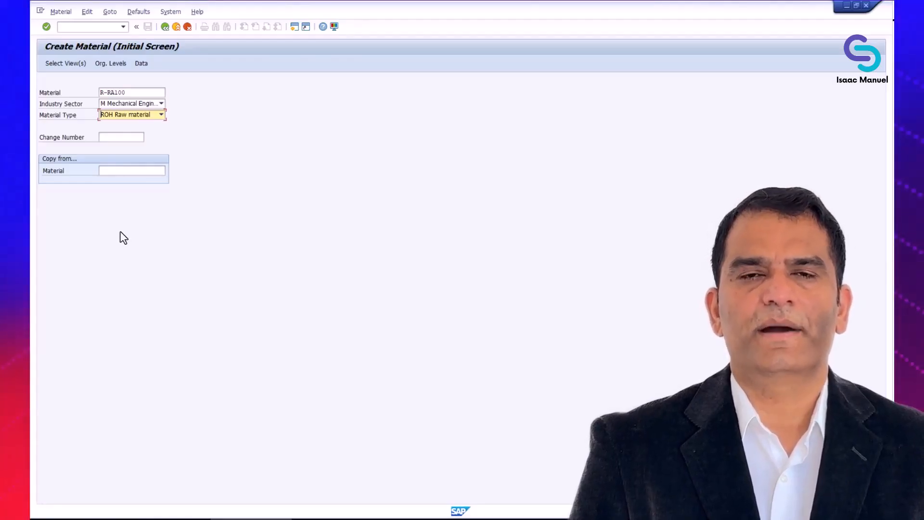
{"action": "left_click", "coordinate": [46, 27]}
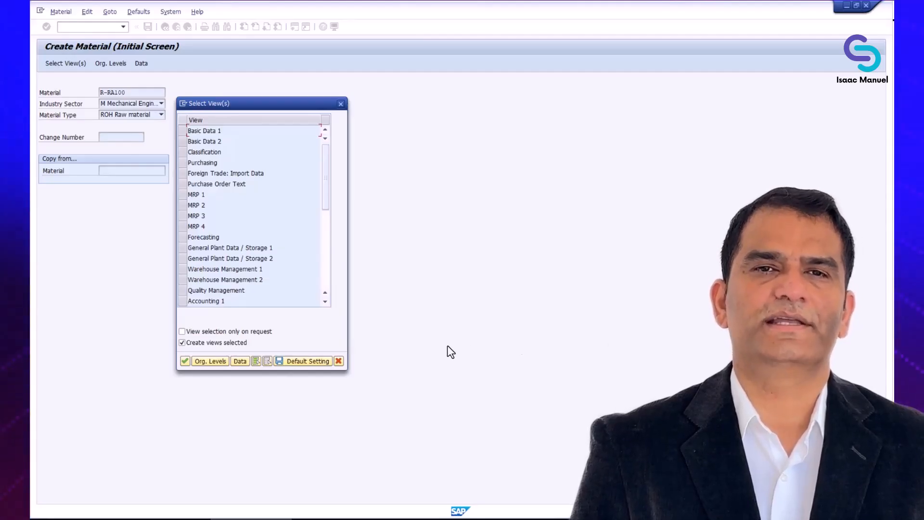
Step: Choose the views Basic Data 1, Purchasing, Purchase Order Text, General Plant Data / Storage 1 and Accounting 1 for the material
{"action": "left_click", "coordinate": [183, 131]}
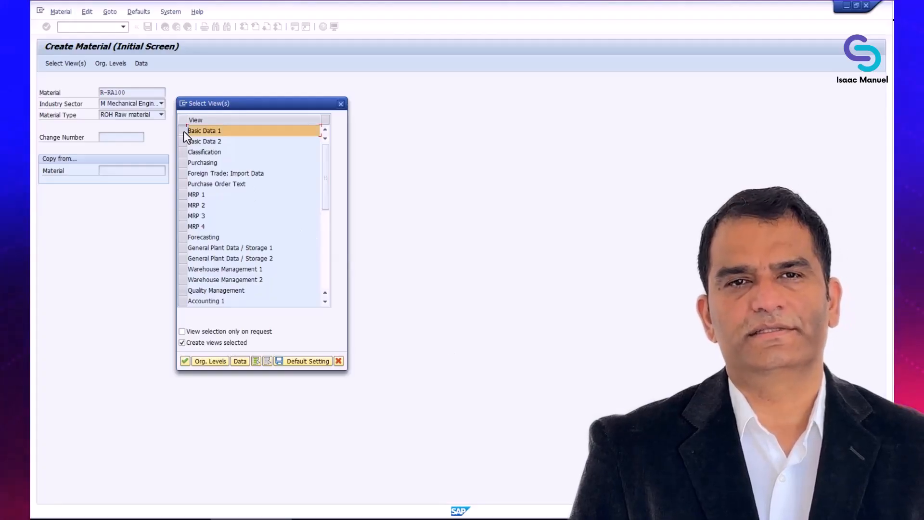
{"action": "left_click", "coordinate": [184, 162], "text": "ctrl"}
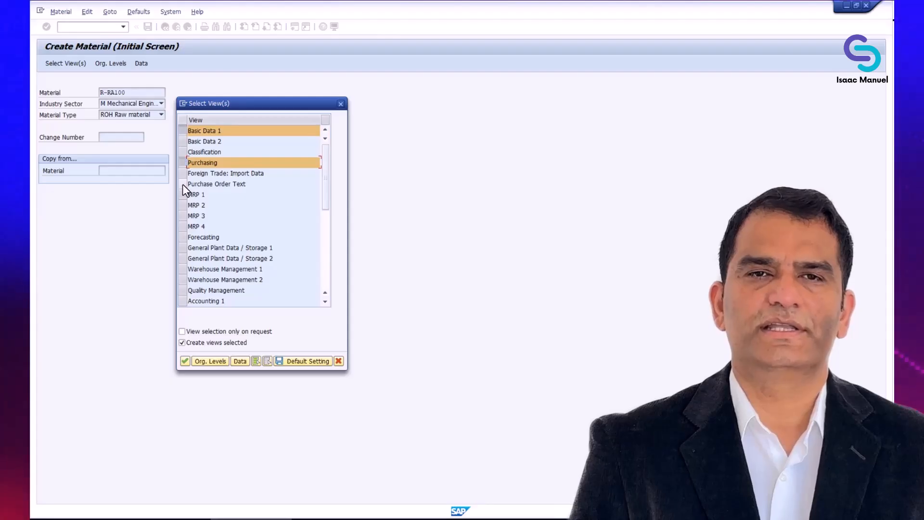
{"action": "left_click", "coordinate": [183, 185], "text": "ctrl"}
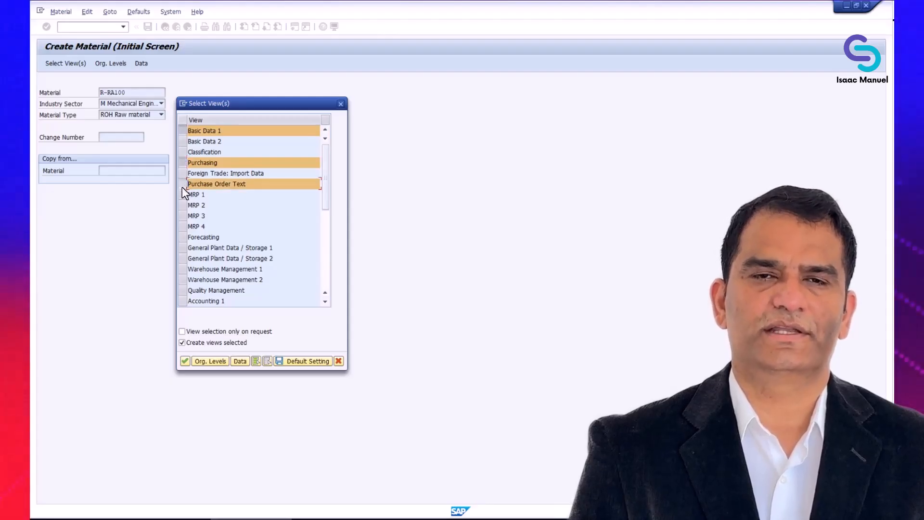
{"action": "left_click", "coordinate": [184, 247], "text": "ctrl"}
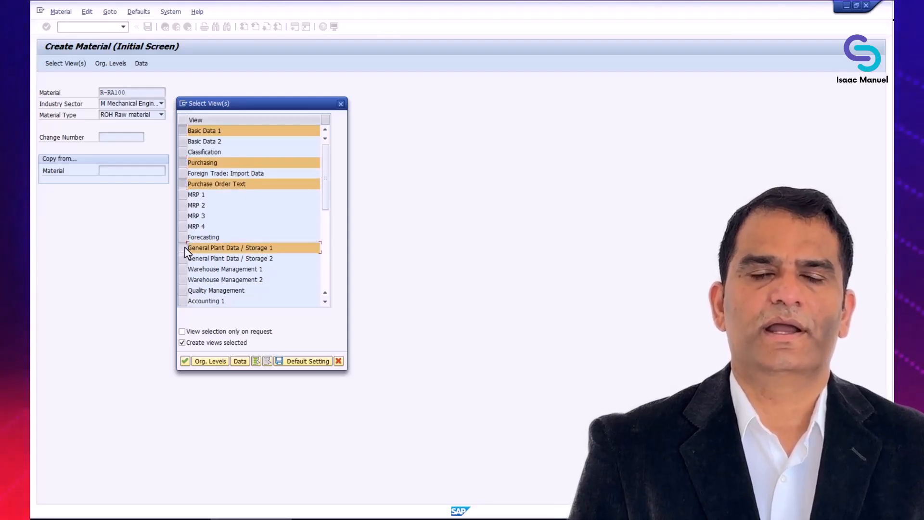
{"action": "left_click", "coordinate": [183, 301], "text": "ctrl"}
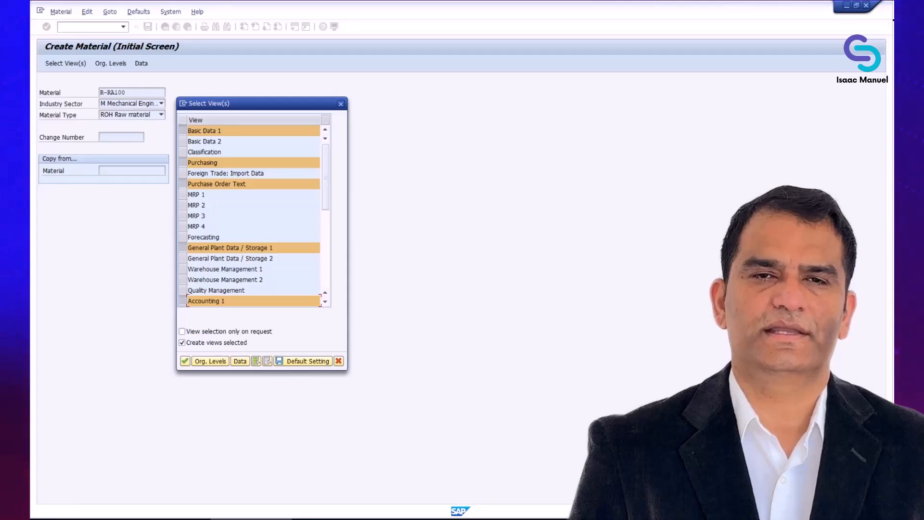
{"action": "left_click", "coordinate": [185, 361]}
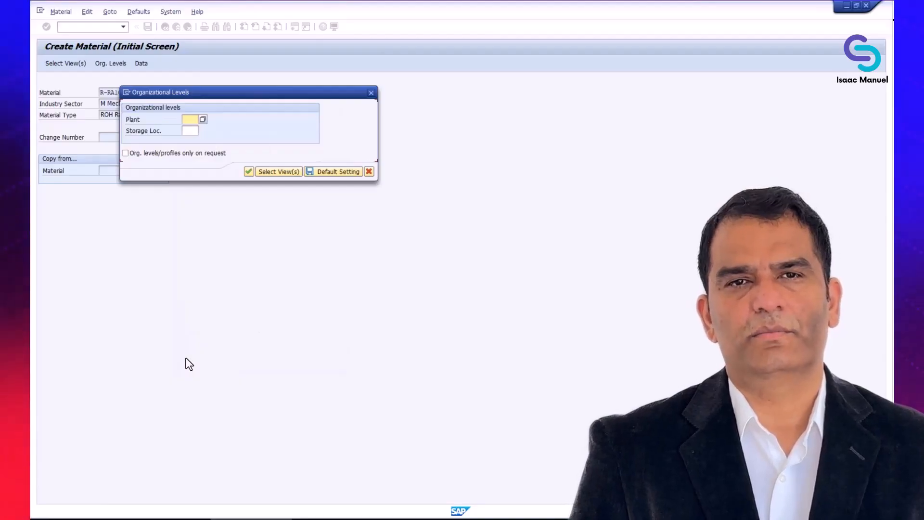
Step: Set the organizational level to plant 1000 without a storage location and continue to the basic data
{"action": "type", "text": "100"}
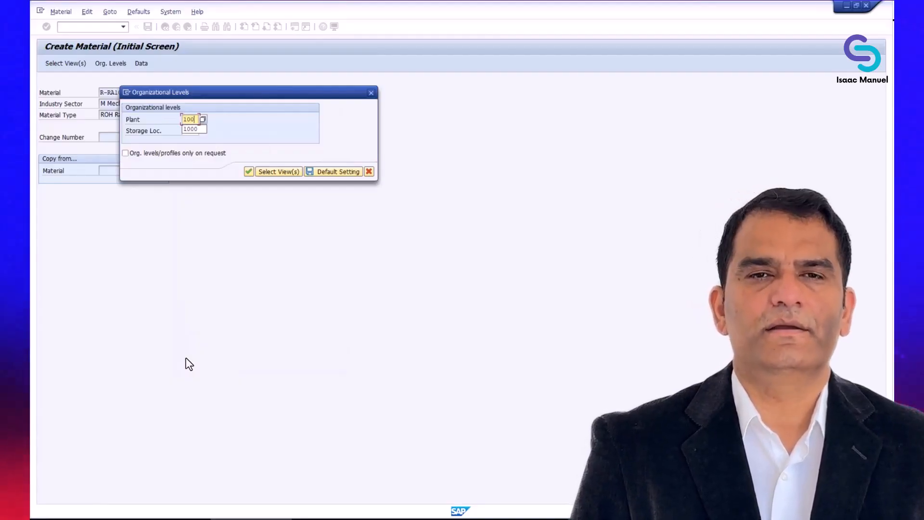
{"action": "type", "text": "0"}
{"action": "key", "text": "Tab"}
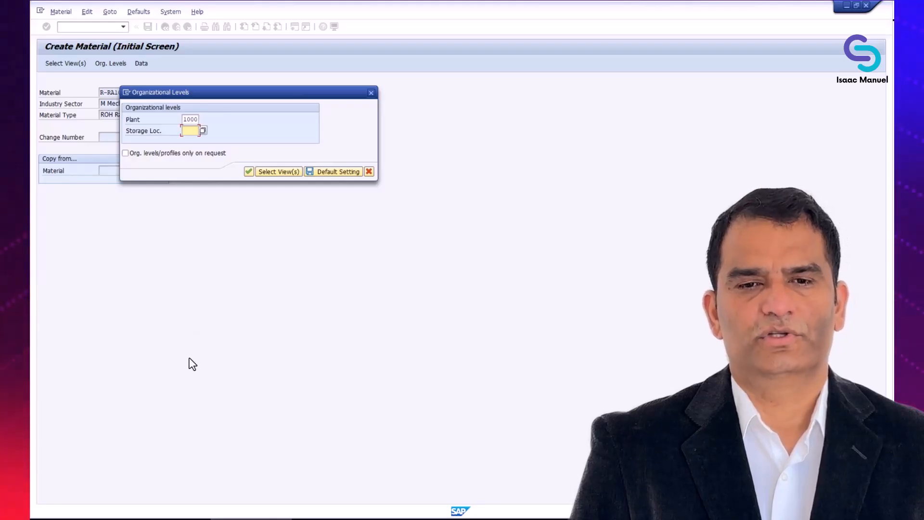
{"action": "left_click", "coordinate": [250, 171]}
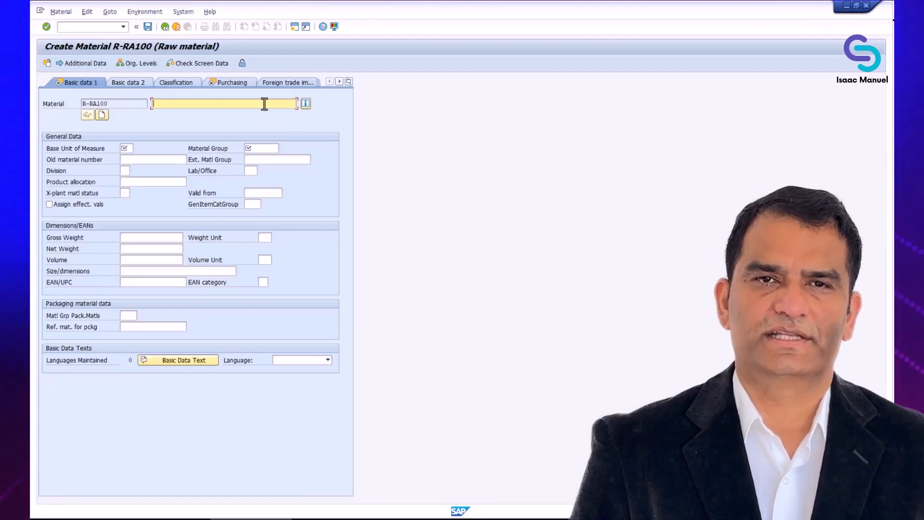
Step: Enter Pump Gasket as the material description
{"action": "type", "text": "ump Ga"}
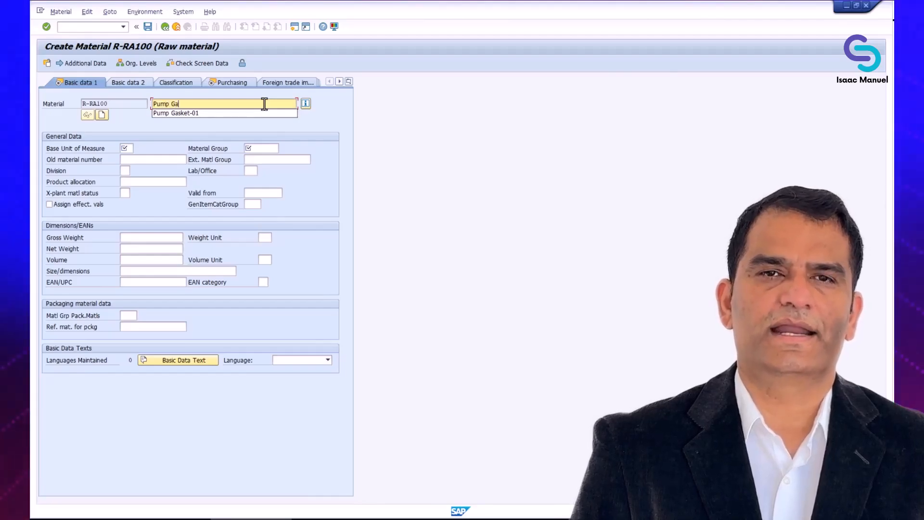
{"action": "type", "text": "sket"}
{"action": "key", "text": "Tab"}
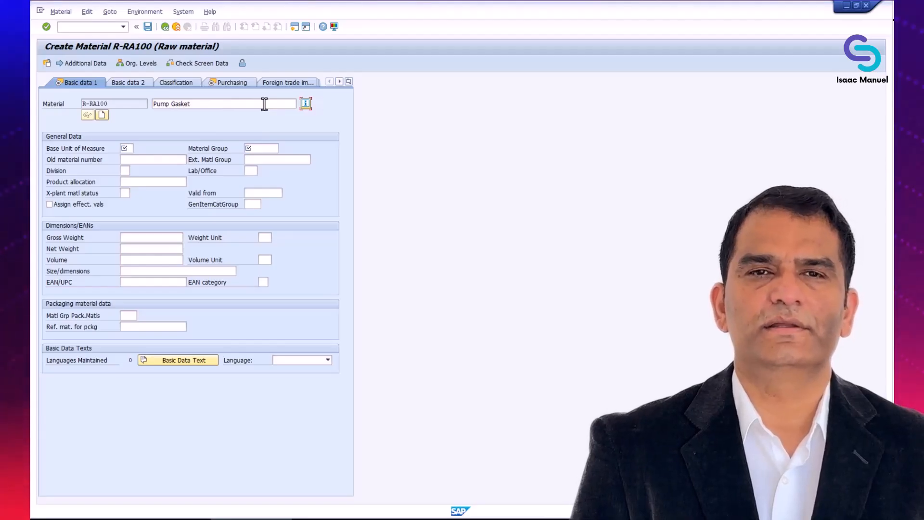
Step: Set the base unit of measure to PC and the material group to 00104
{"action": "left_click", "coordinate": [127, 148]}
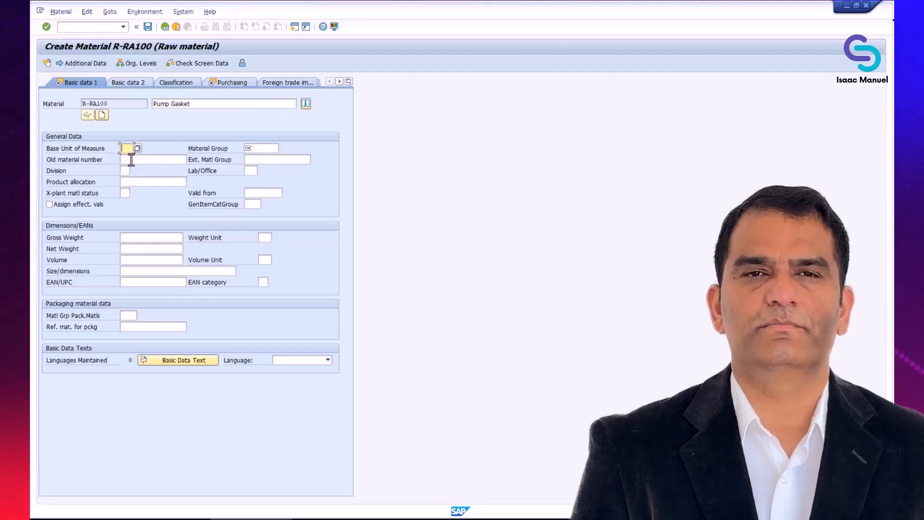
{"action": "type", "text": "PC"}
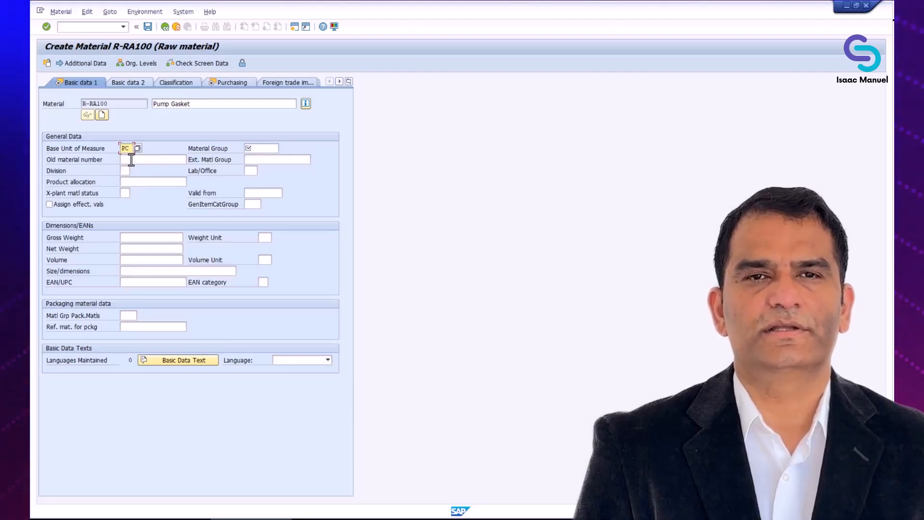
{"action": "key", "text": "Tab"}
{"action": "type", "text": "00"}
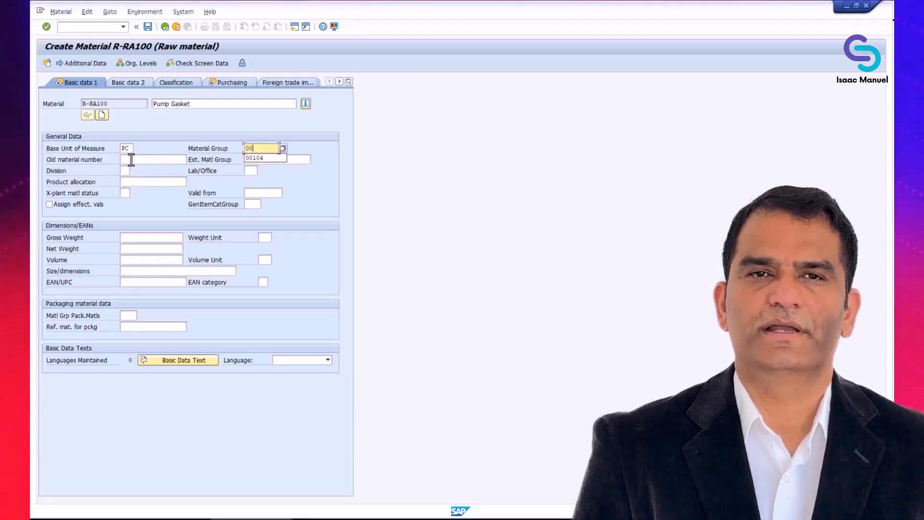
{"action": "type", "text": "104"}
{"action": "left_click", "coordinate": [131, 159]}
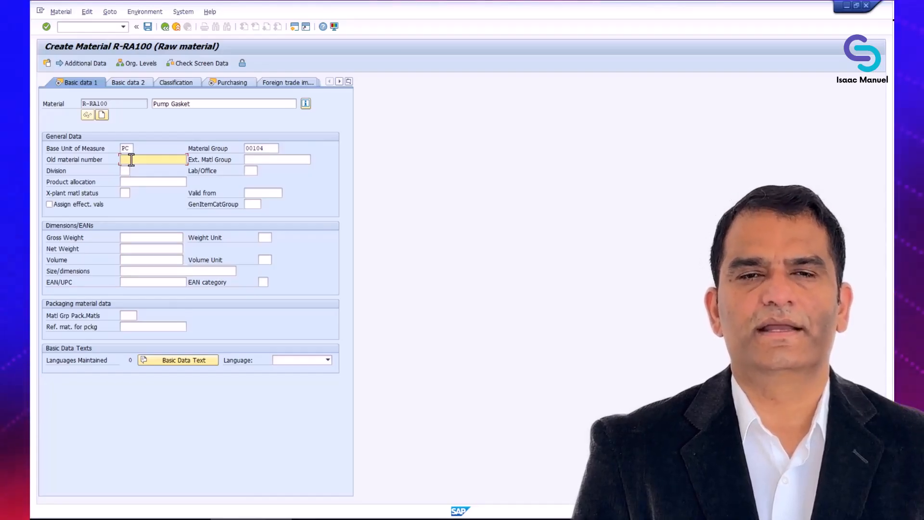
Step: Enter a gross weight of 1 with weight unit KG and proceed to the Purchasing view
{"action": "left_click", "coordinate": [157, 237]}
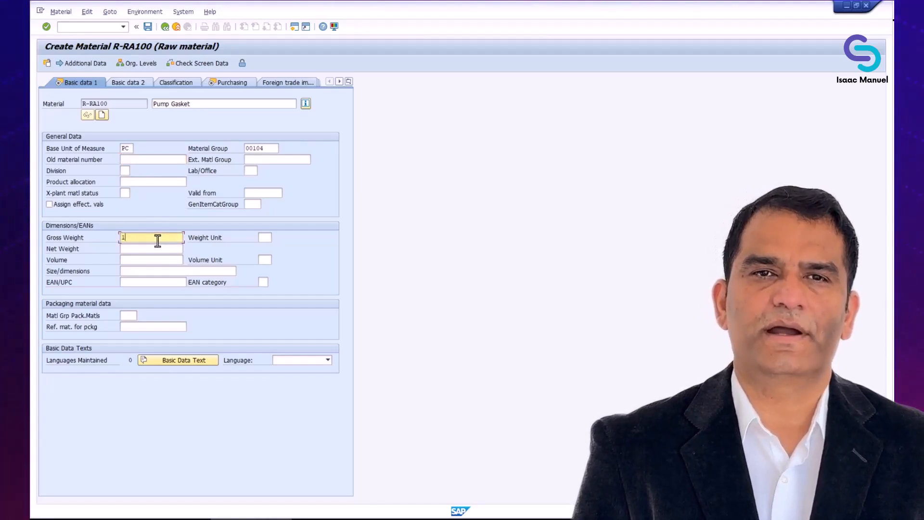
{"action": "type", "text": "1"}
{"action": "key", "text": "Tab"}
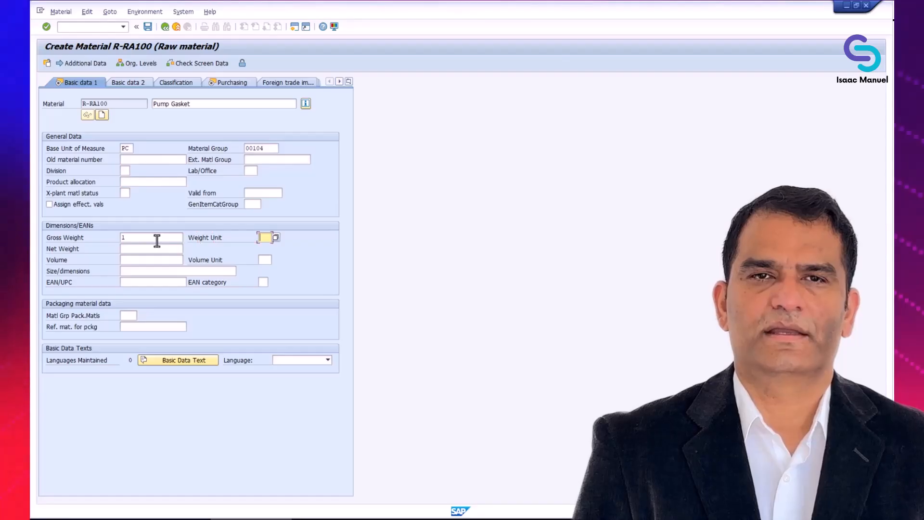
{"action": "type", "text": "G"}
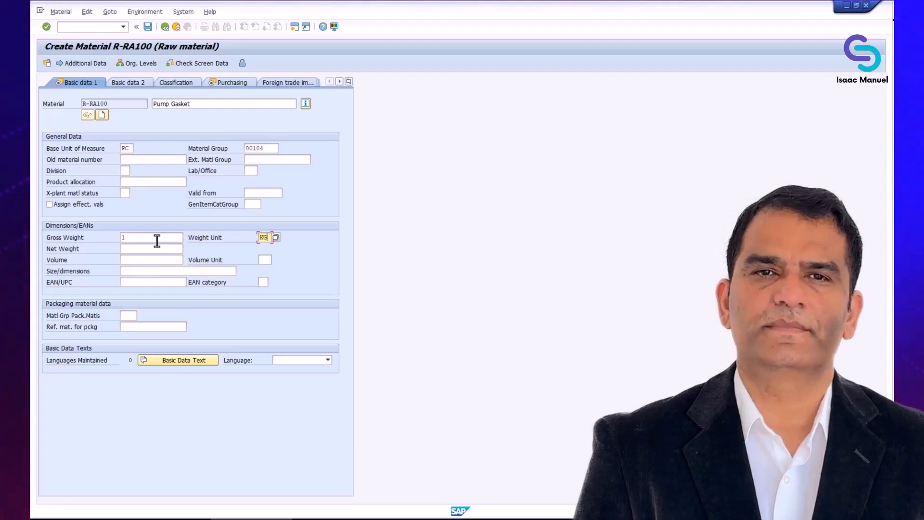
{"action": "left_click", "coordinate": [48, 27]}
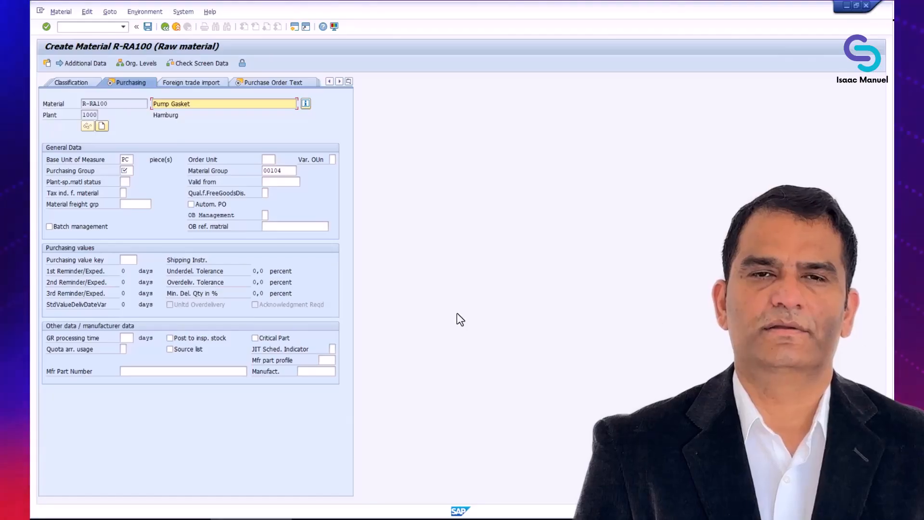
Step: Assign purchasing group 001 in the material's purchasing data
{"action": "left_click", "coordinate": [53, 167]}
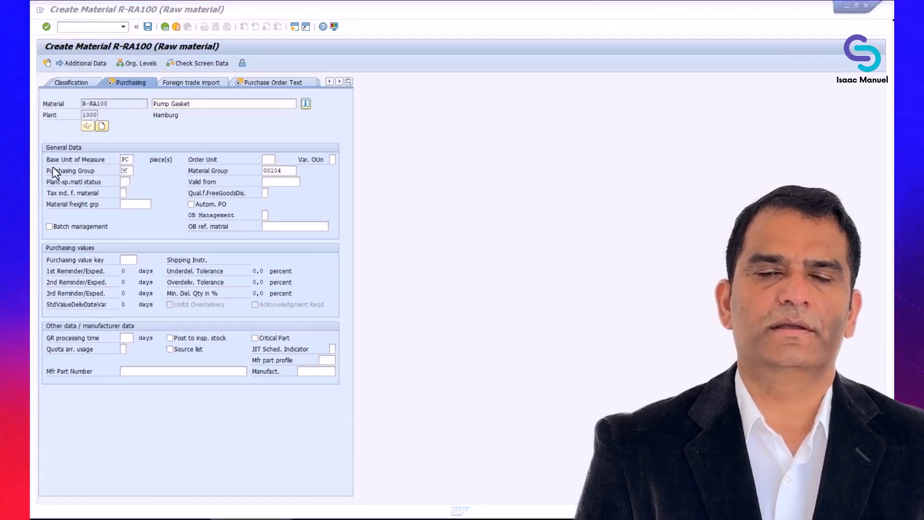
{"action": "left_click", "coordinate": [125, 170]}
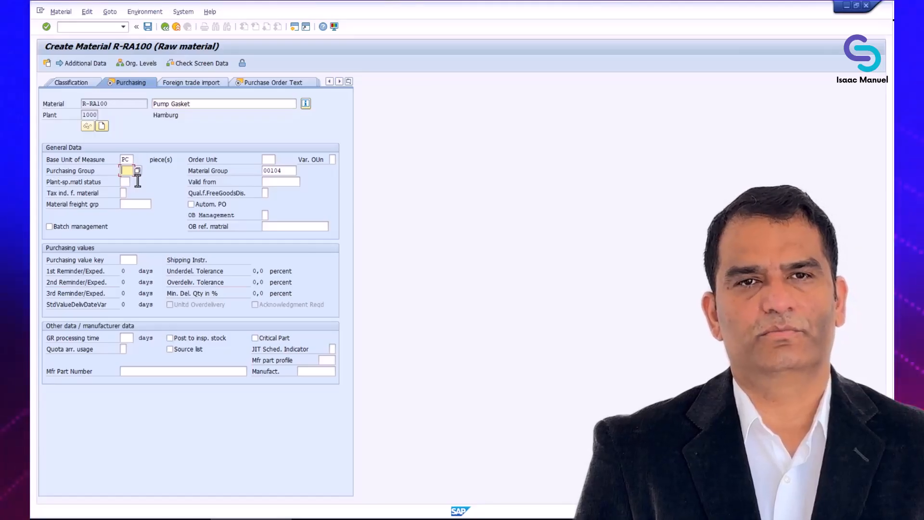
{"action": "type", "text": "001"}
{"action": "key", "text": "Tab"}
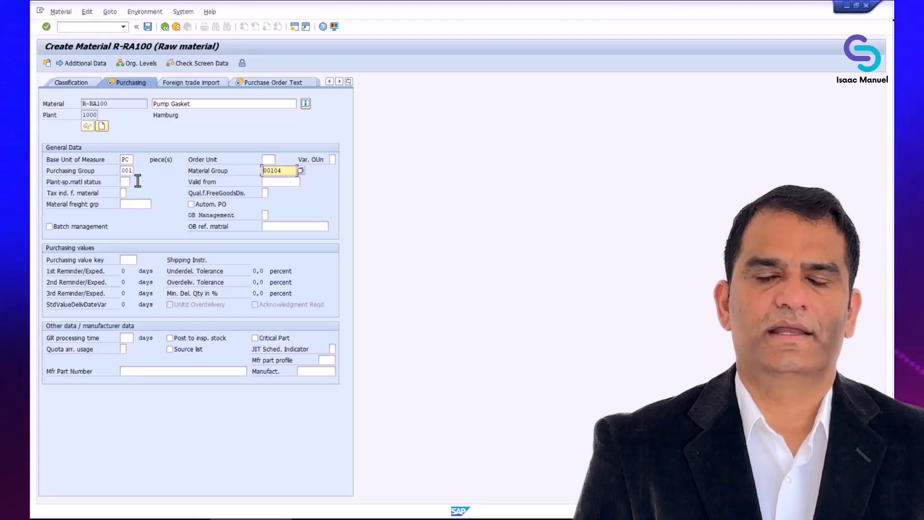
Step: Set the GR processing time to 1 day and pick purchasing value key 1 from the available entries
{"action": "left_click", "coordinate": [130, 338]}
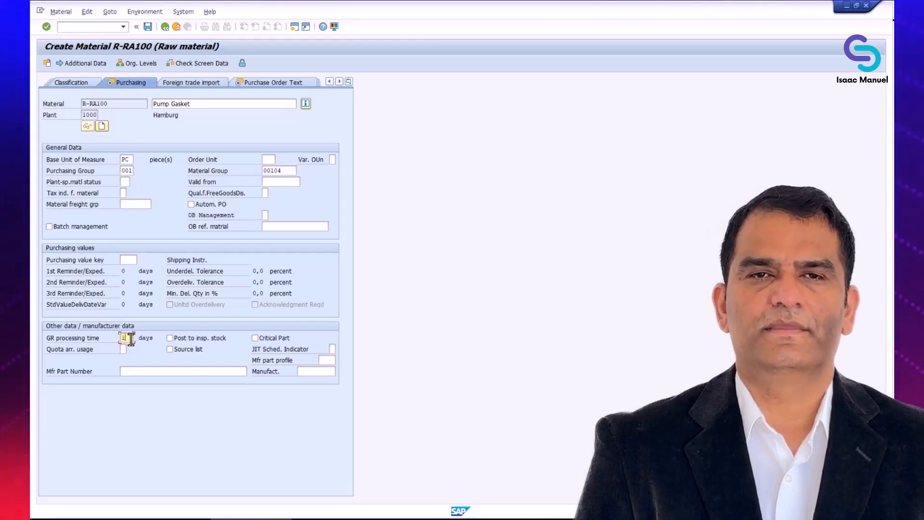
{"action": "left_click", "coordinate": [127, 261]}
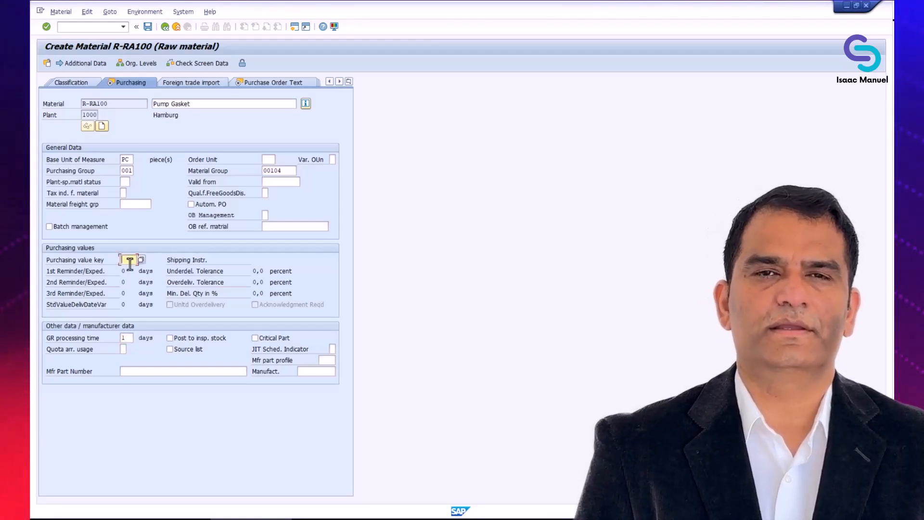
{"action": "key", "text": "F4"}
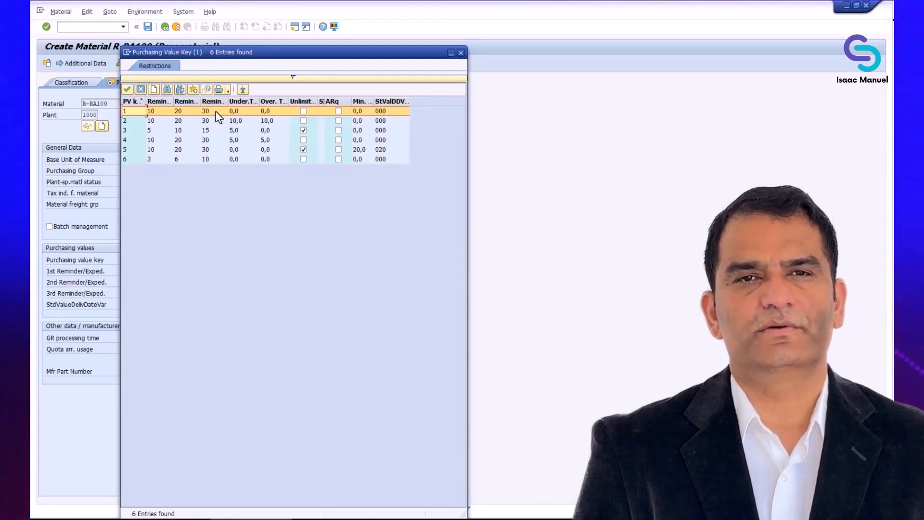
{"action": "double_click", "coordinate": [216, 111]}
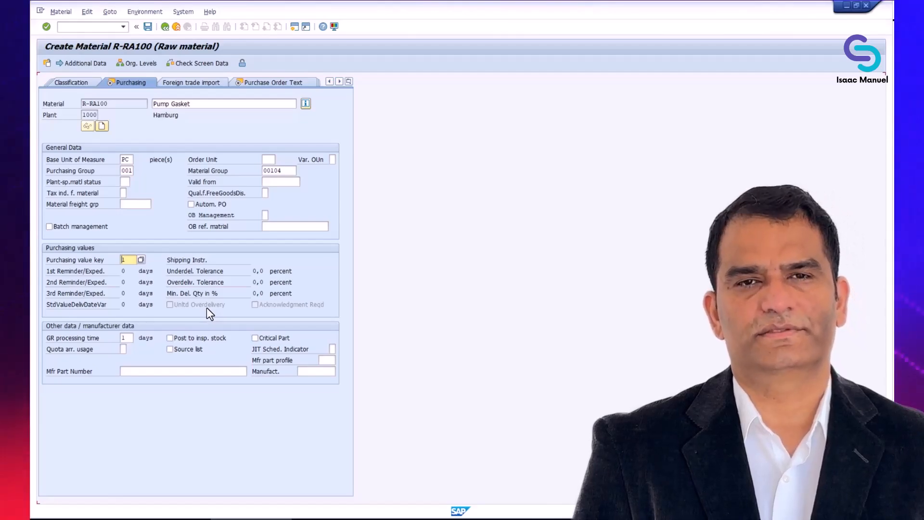
{"action": "key", "text": "Tab"}
{"action": "key", "text": "shift+Tab"}
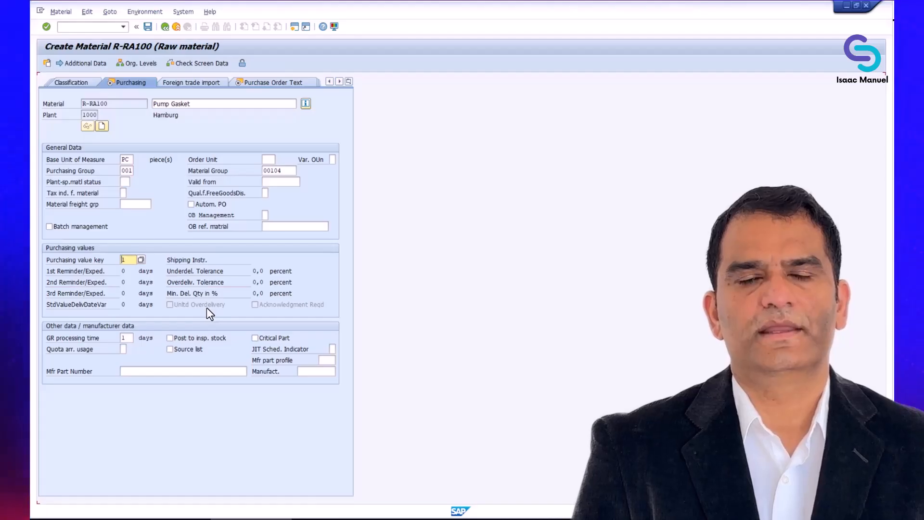
Step: Confirm the purchasing data with purchasing value key 1 and proceed to the Purchase Order Text view
{"action": "key", "text": "Tab"}
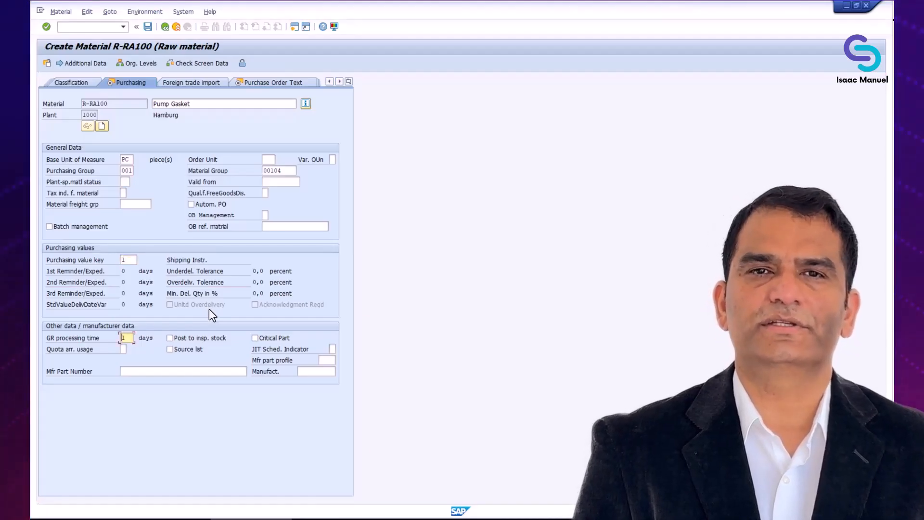
{"action": "key", "text": "shift+Tab"}
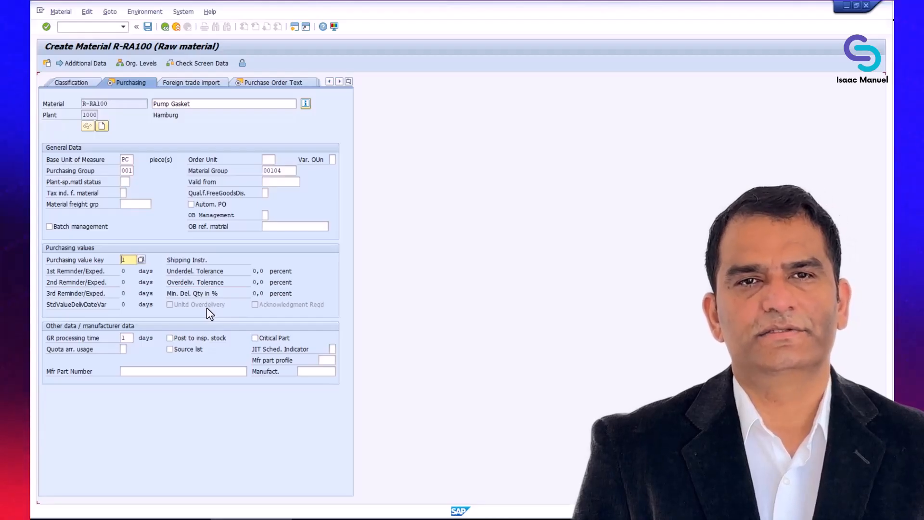
{"action": "key", "text": "Tab"}
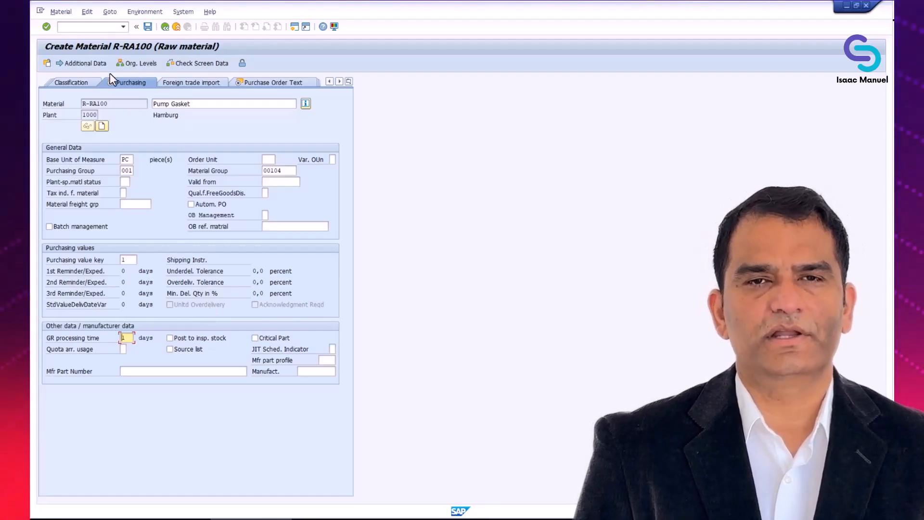
{"action": "left_click", "coordinate": [47, 26]}
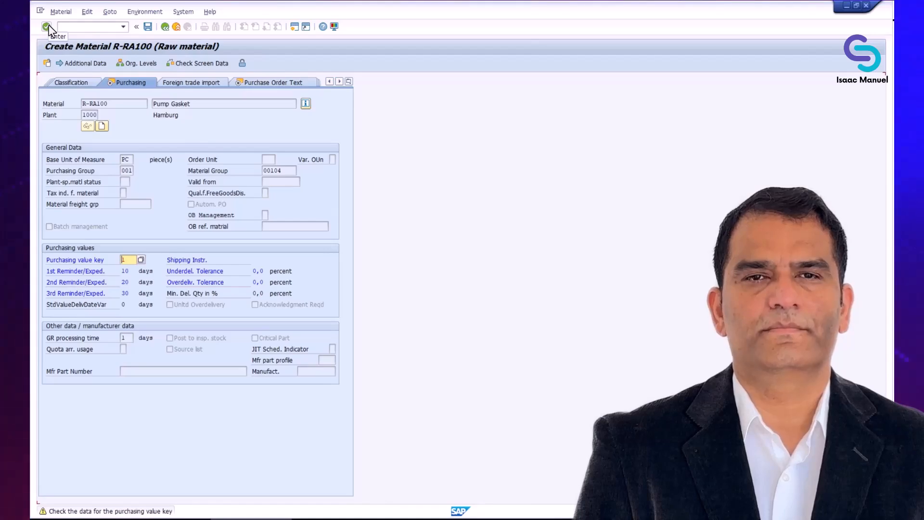
{"action": "left_click", "coordinate": [47, 27]}
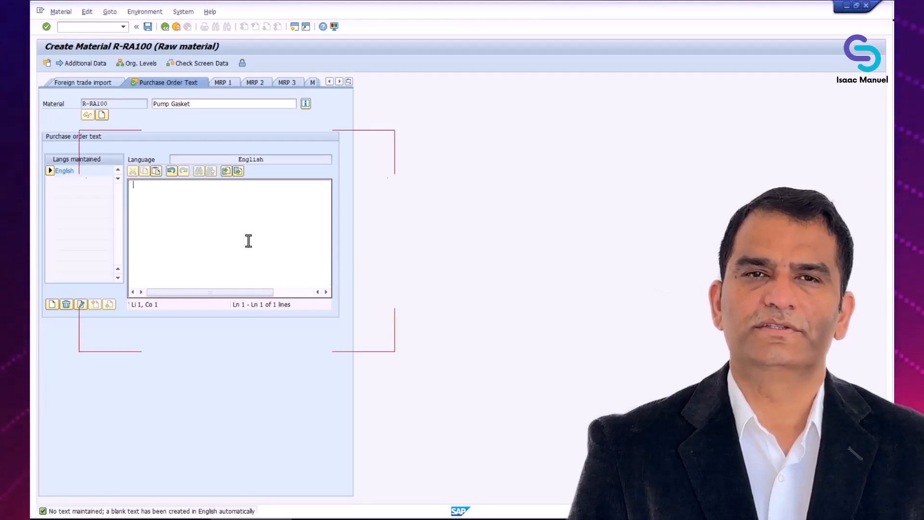
Step: Enter the purchase order text "The material supplied must be in accordance with our technical specification no. x30" and proceed to the plant storage view
{"action": "type", "text": "The material supplied must be in accordance with our technical specification no. x30"}
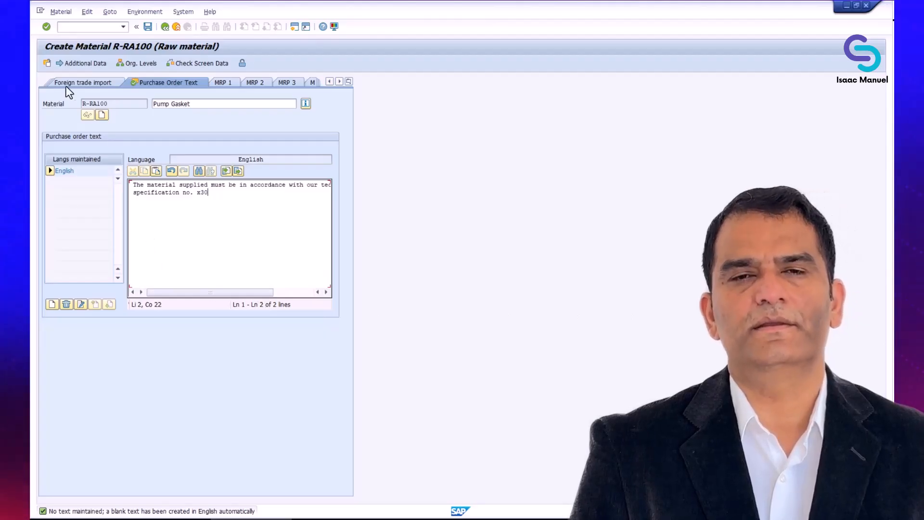
{"action": "left_click", "coordinate": [48, 27]}
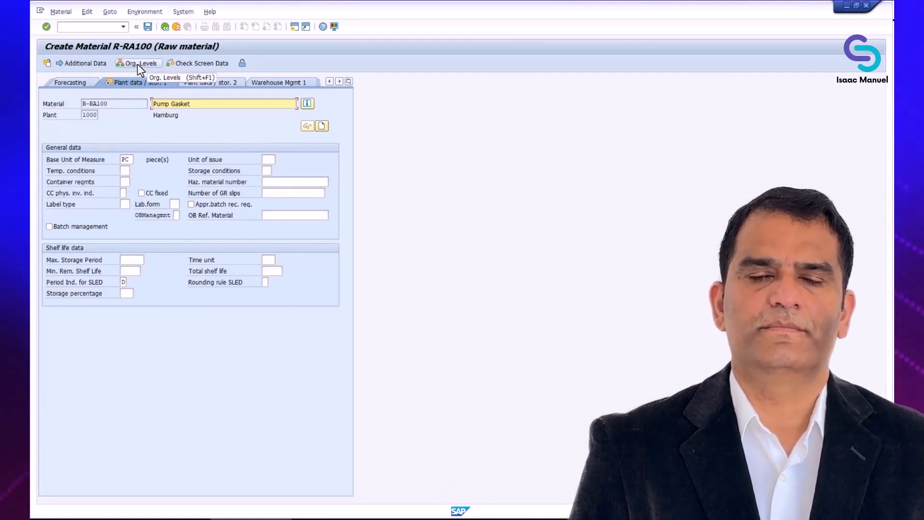
Step: Set the storage location to 0001 for plant 1000 in the material's organizational levels
{"action": "left_click", "coordinate": [137, 64]}
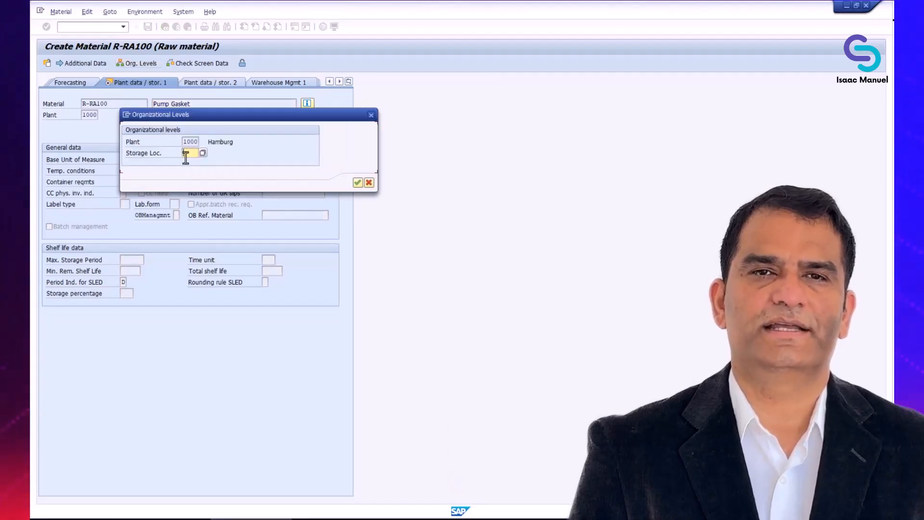
{"action": "type", "text": "0001"}
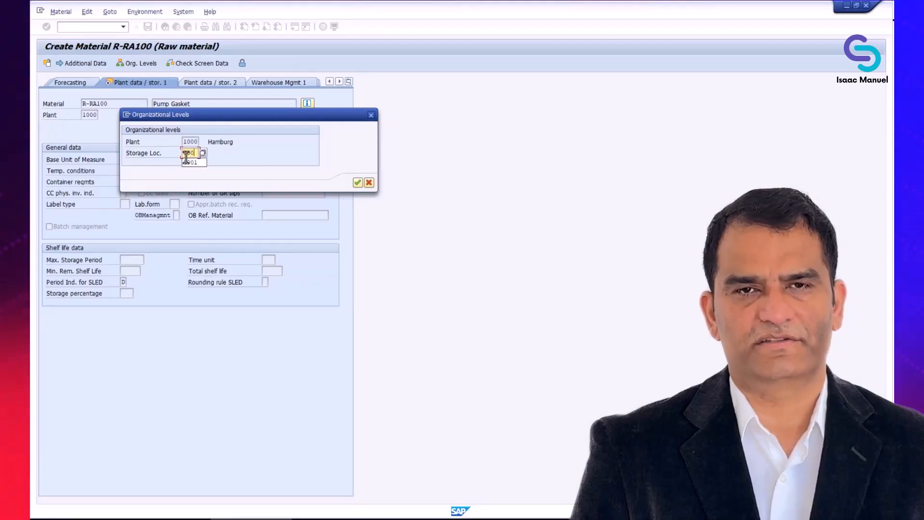
{"action": "left_click", "coordinate": [357, 183]}
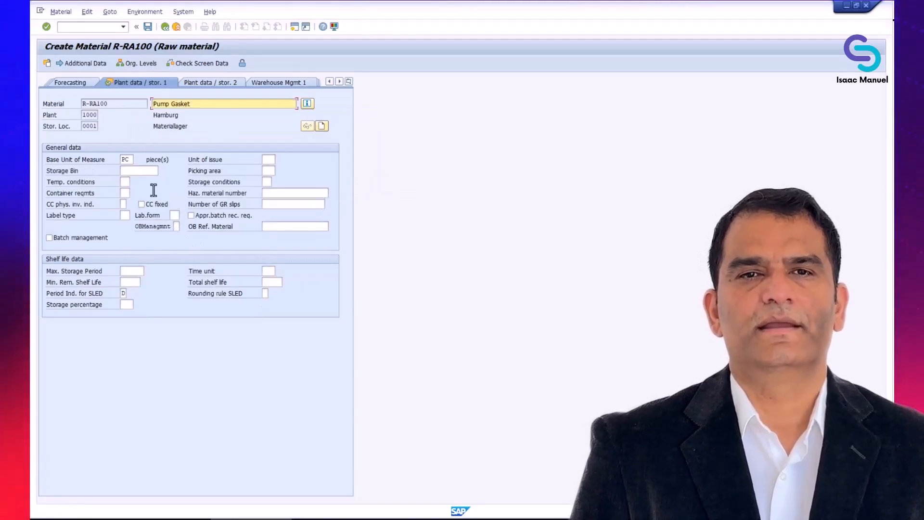
Step: Assign storage bin BL-01 in the plant storage data and proceed to the Accounting 1 view
{"action": "left_click", "coordinate": [142, 170]}
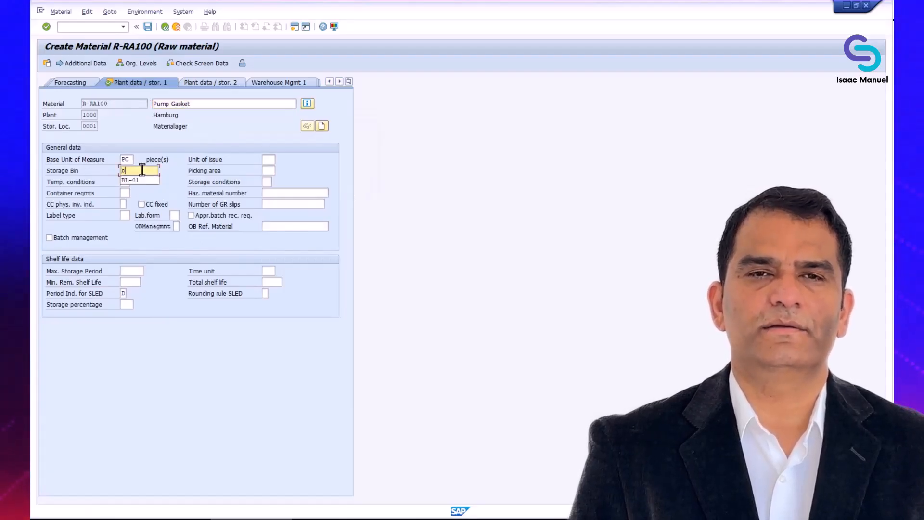
{"action": "key", "text": "BackSpace"}
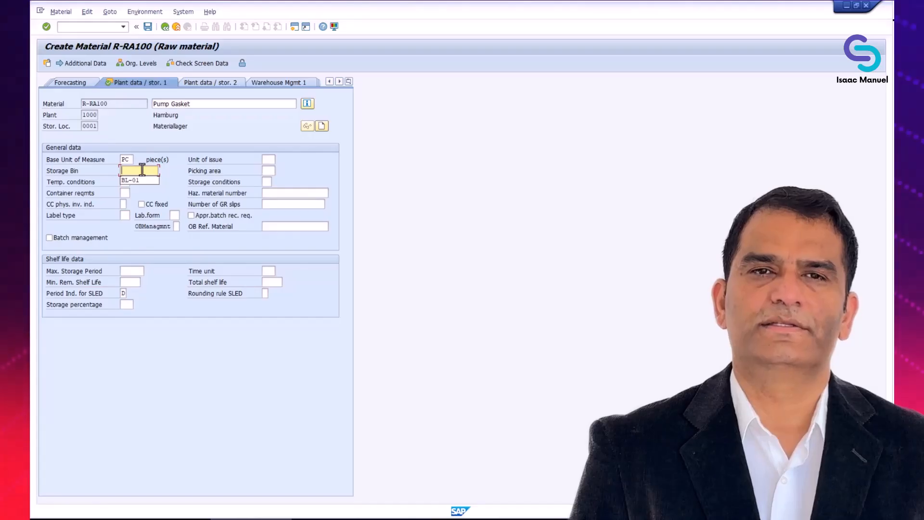
{"action": "left_click", "coordinate": [128, 179]}
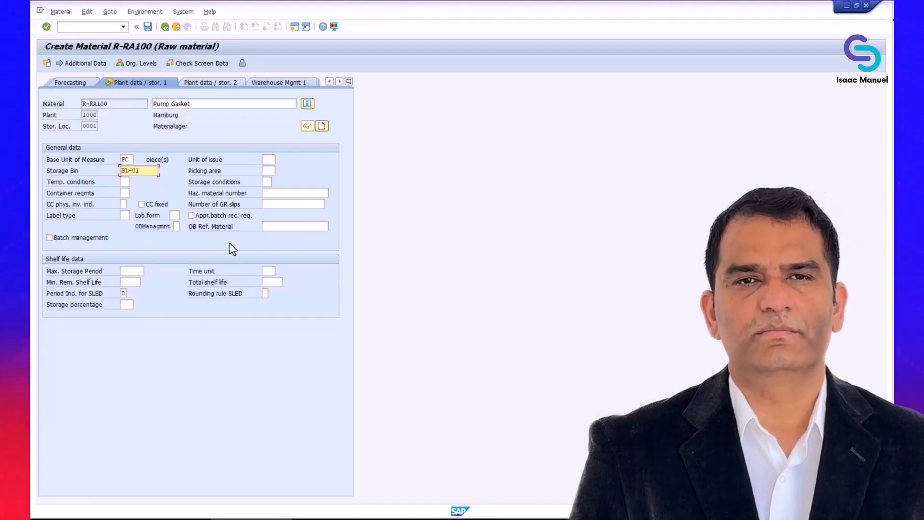
{"action": "left_click", "coordinate": [46, 26]}
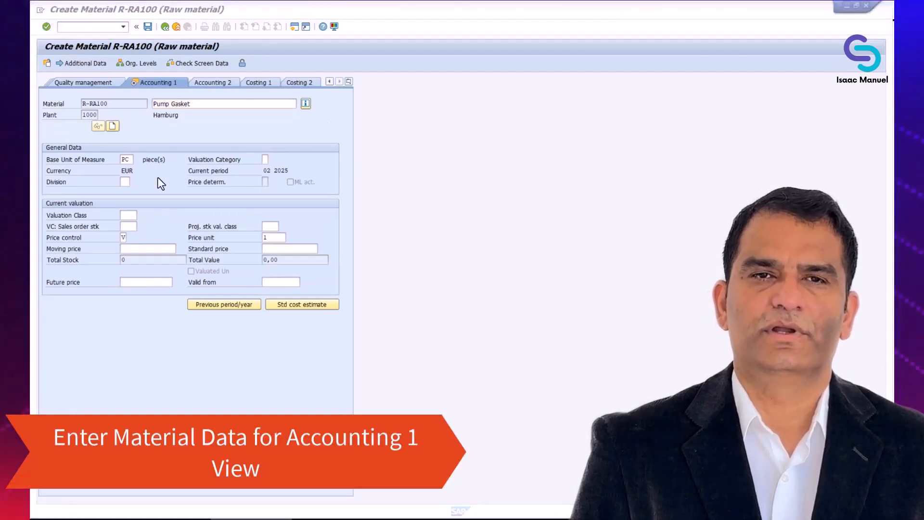
Step: Set the valuation class to 3000 and the price control to V in the material's current valuation
{"action": "left_click", "coordinate": [130, 215]}
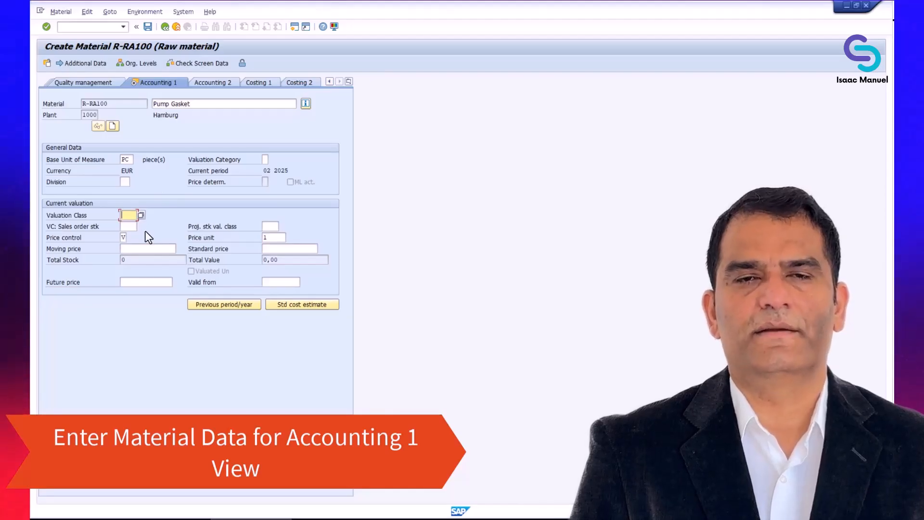
{"action": "key", "text": "Return"}
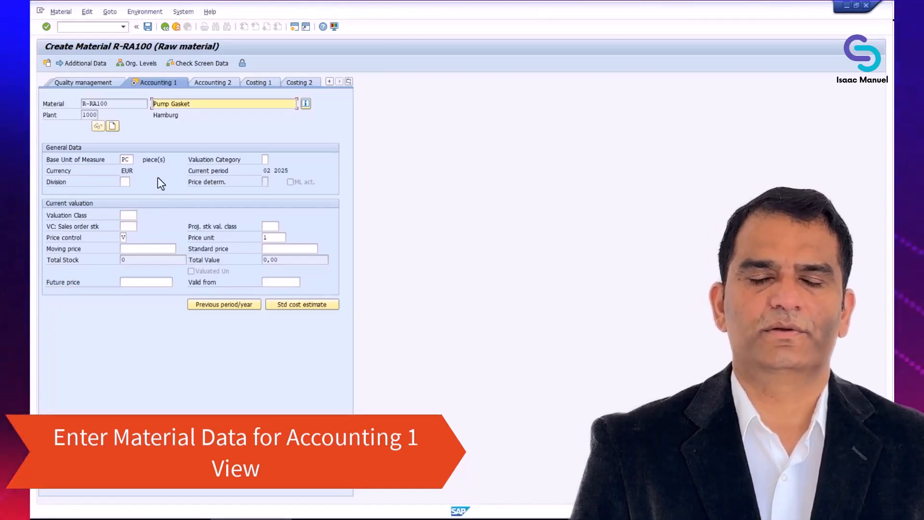
{"action": "left_click", "coordinate": [131, 215]}
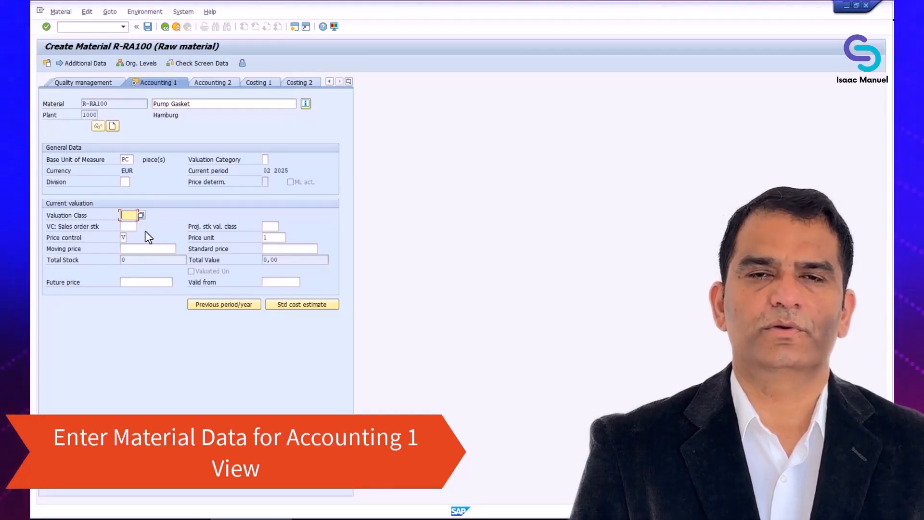
{"action": "type", "text": "300"}
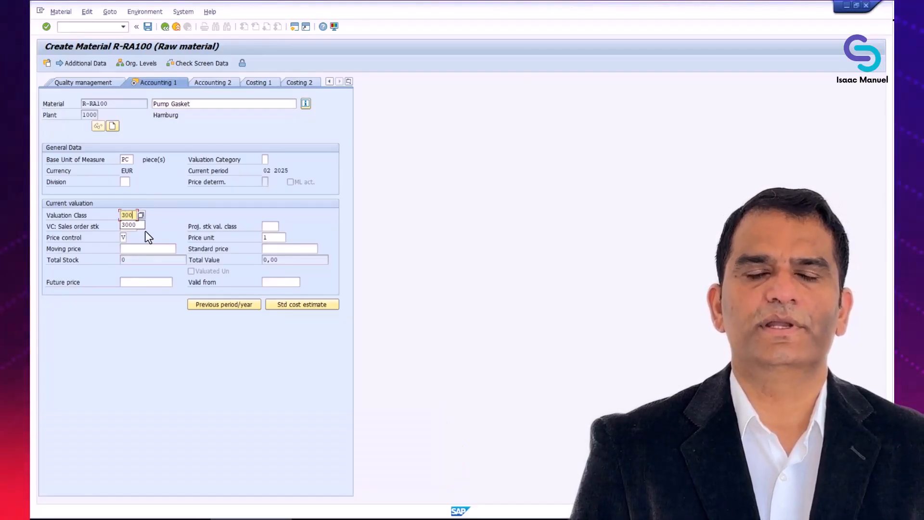
{"action": "type", "text": "0"}
{"action": "key", "text": "Tab"}
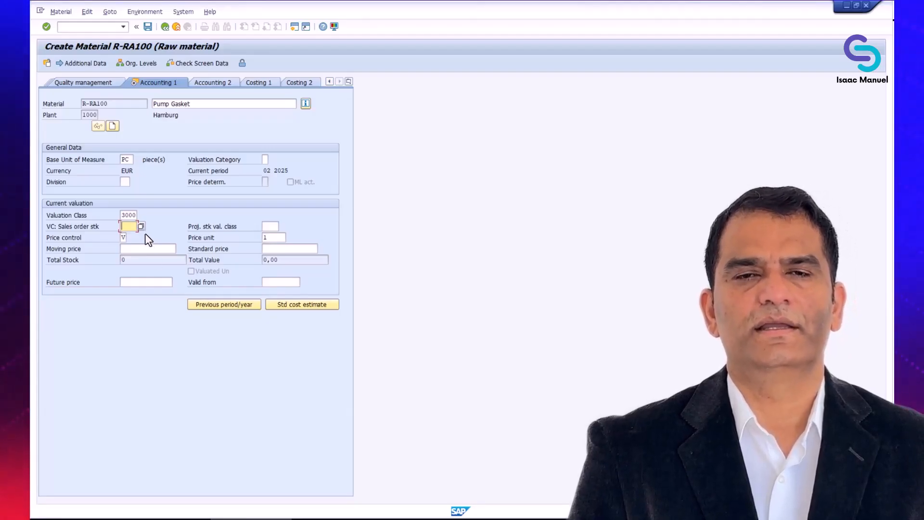
{"action": "left_click", "coordinate": [125, 238]}
{"action": "type", "text": "V"}
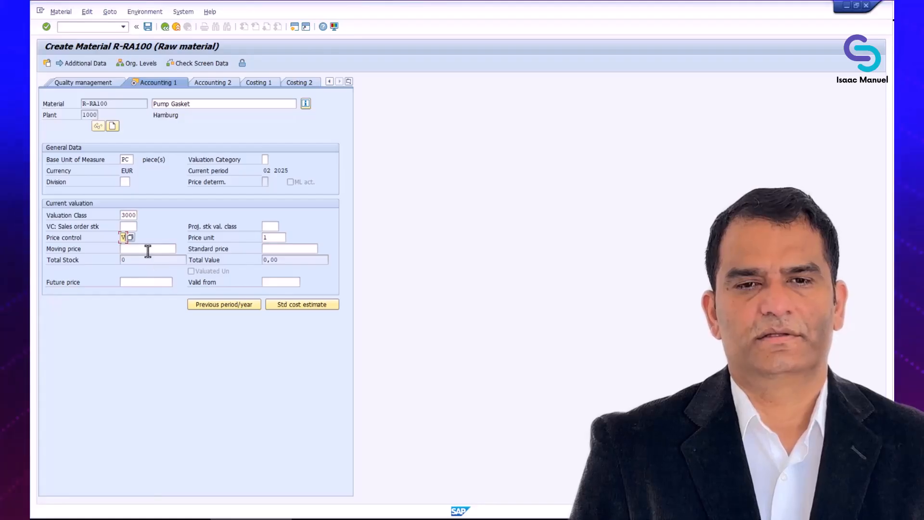
Step: Enter a moving price of 20 in the current valuation and save the material master record
{"action": "left_click", "coordinate": [147, 249]}
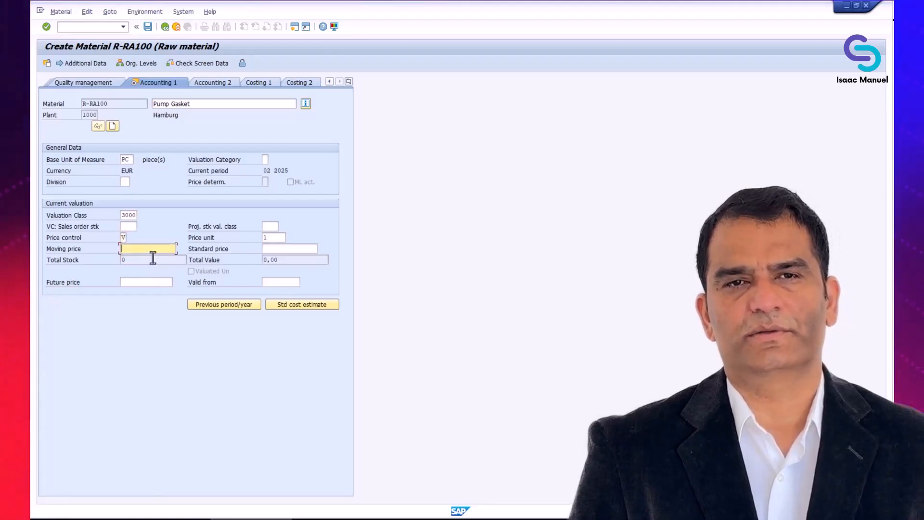
{"action": "type", "text": "20"}
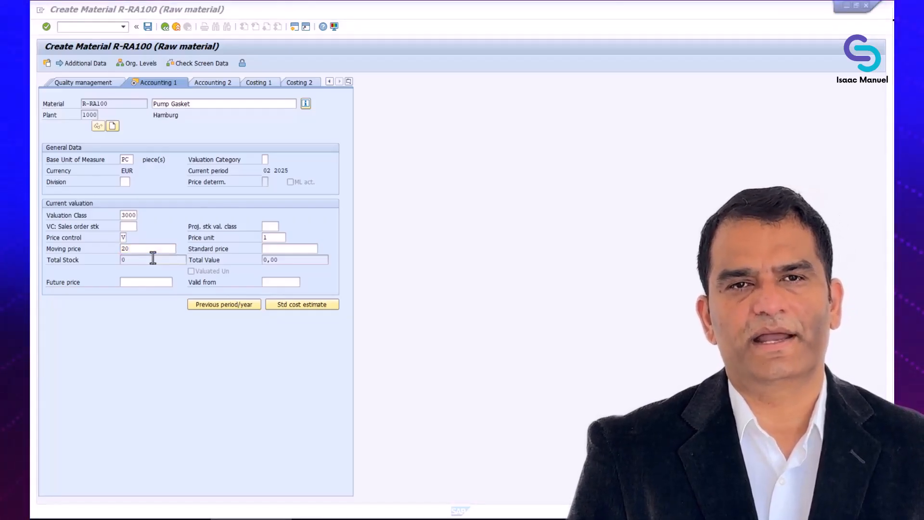
{"action": "left_click", "coordinate": [153, 258]}
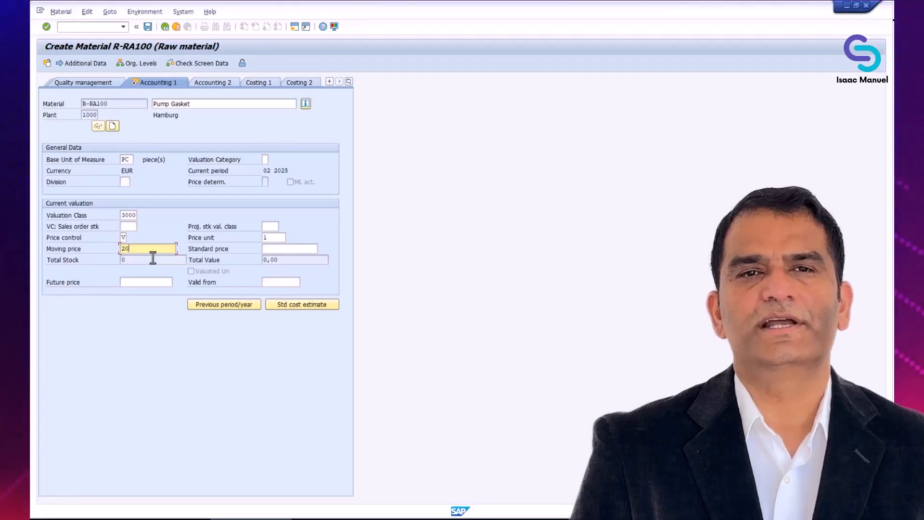
{"action": "left_click", "coordinate": [47, 26]}
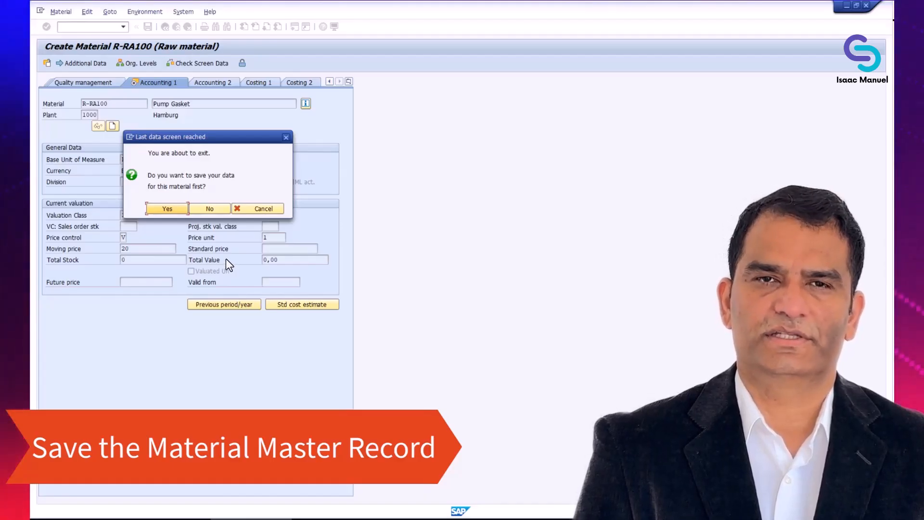
{"action": "left_click", "coordinate": [168, 209]}
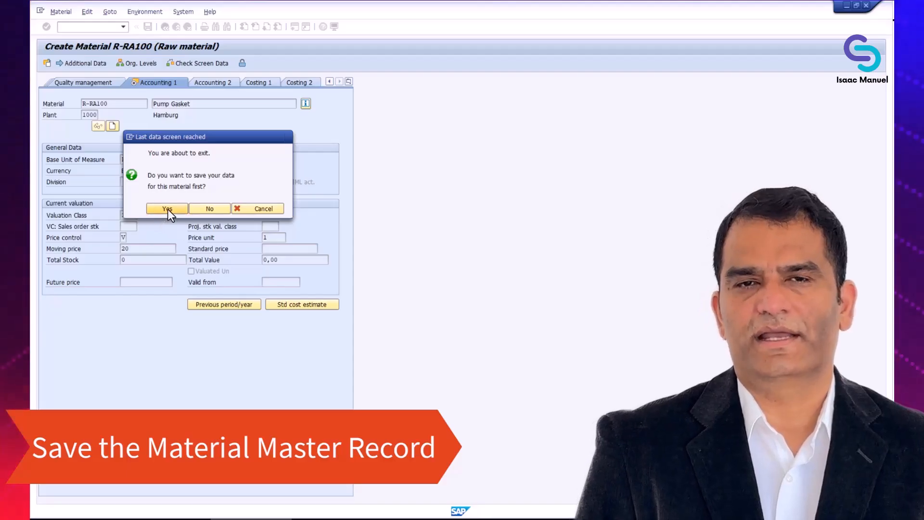